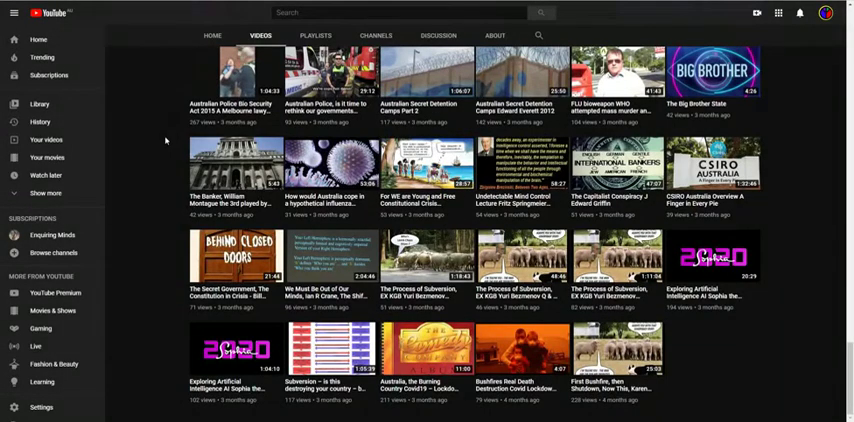
pyautogui.scroll(2, 166, 141)
pyautogui.scroll(3, 166, 141)
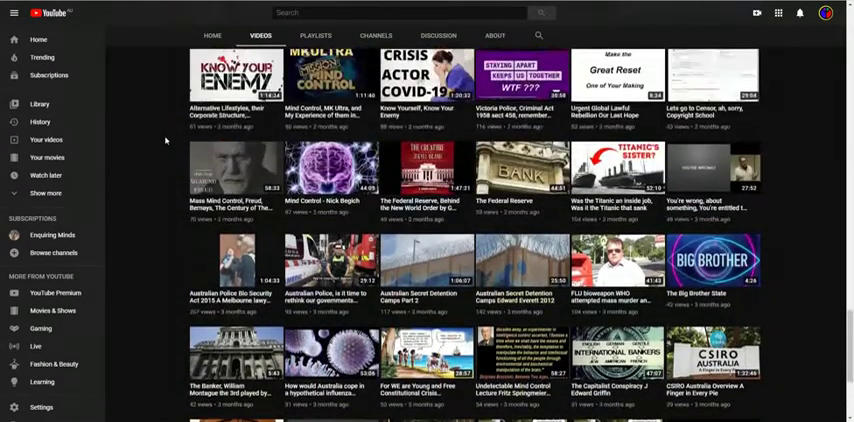
pyautogui.scroll(1, 166, 141)
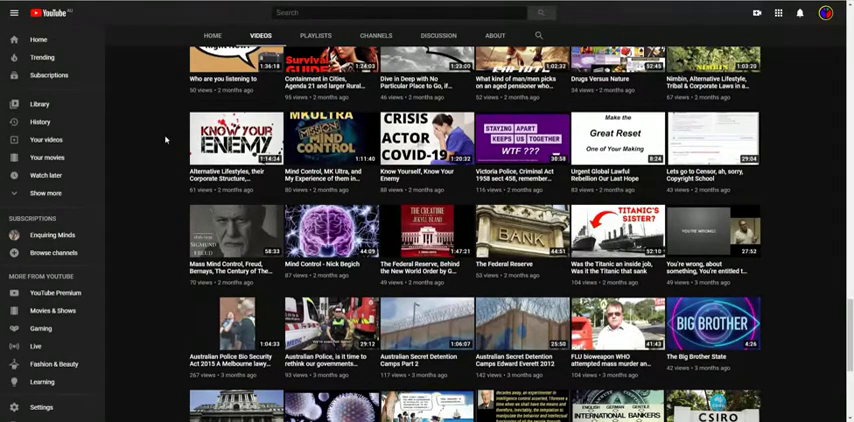
pyautogui.scroll(2, 166, 140)
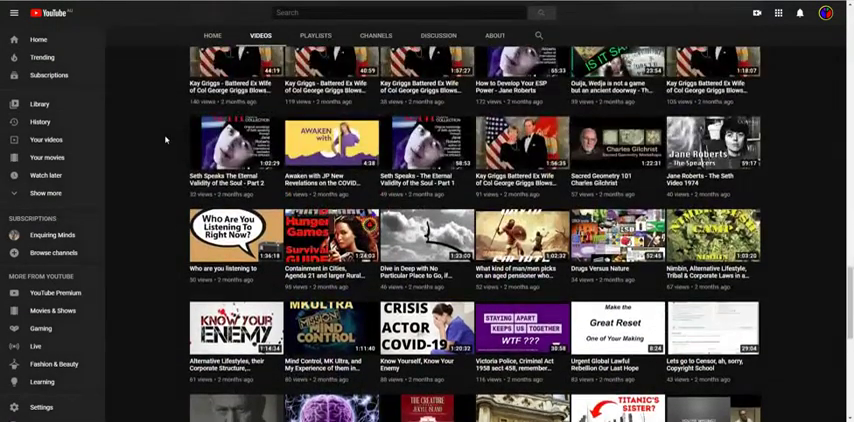
pyautogui.scroll(3, 166, 140)
pyautogui.scroll(1, 166, 140)
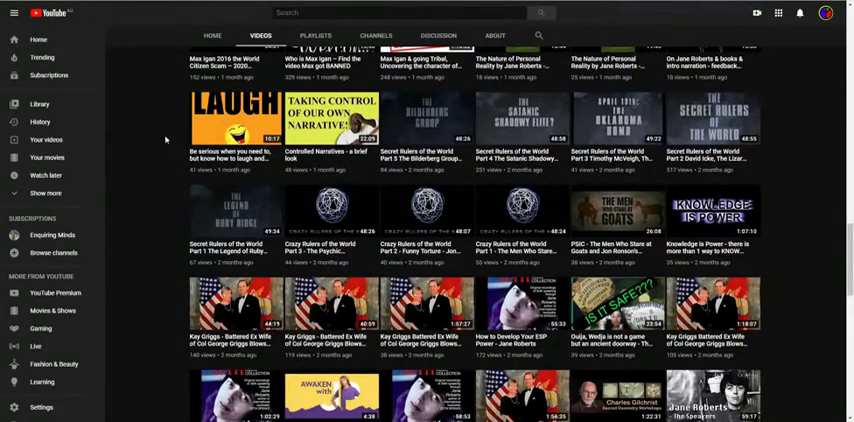
pyautogui.scroll(1, 166, 140)
pyautogui.scroll(1, 166, 140)
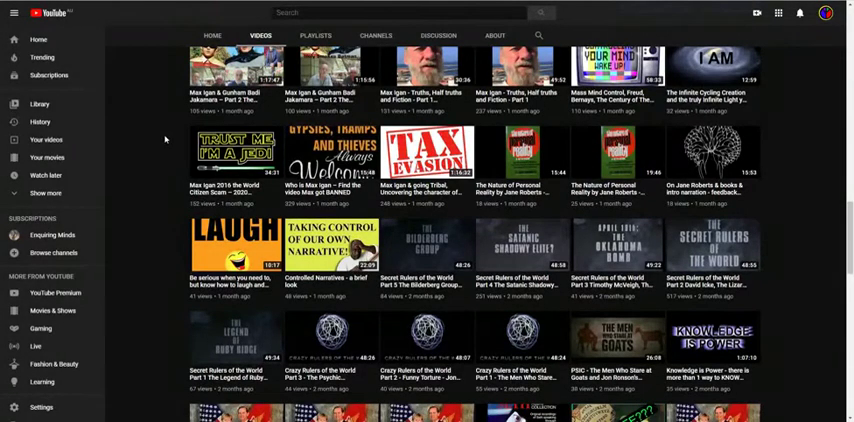
pyautogui.scroll(1, 165, 139)
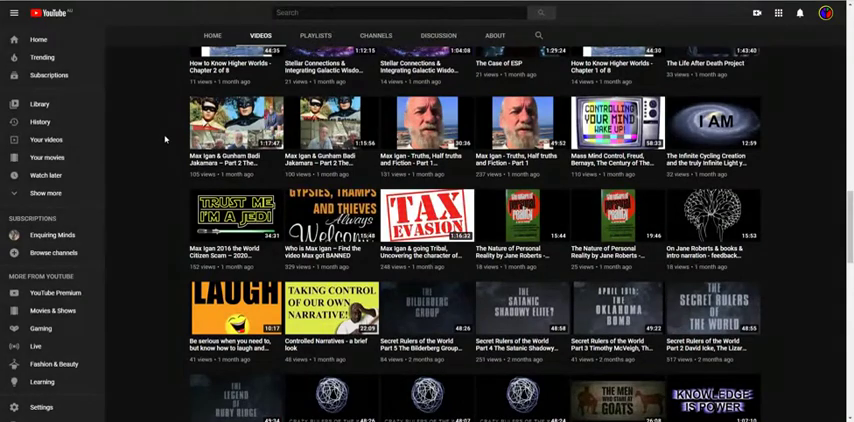
pyautogui.scroll(1, 166, 139)
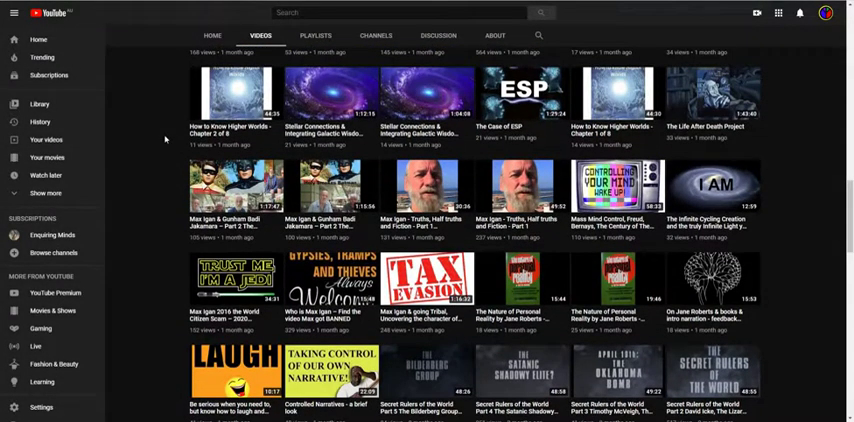
pyautogui.scroll(1, 166, 139)
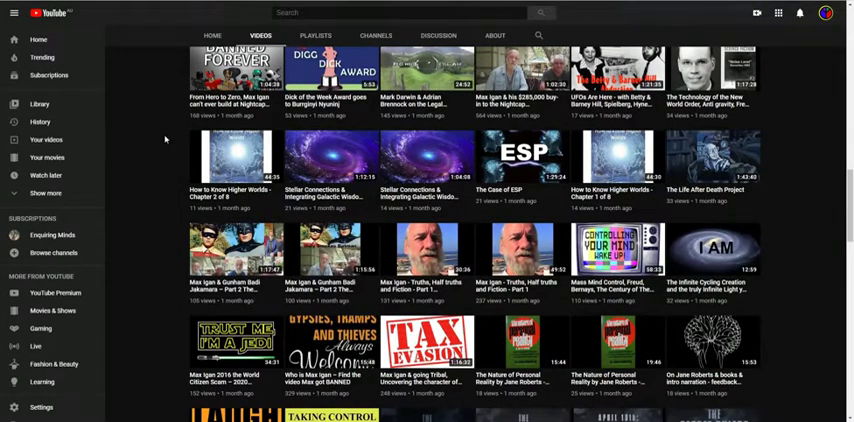
pyautogui.scroll(1, 166, 139)
pyautogui.scroll(2, 166, 139)
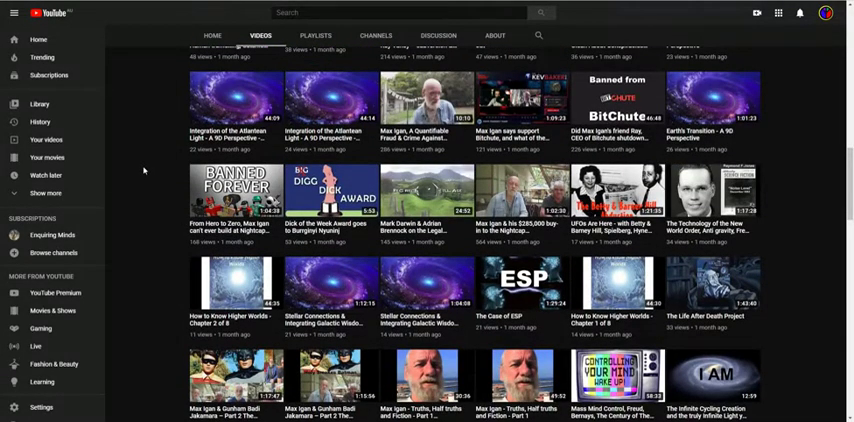
pyautogui.scroll(1, 143, 170)
pyautogui.scroll(1, 143, 170)
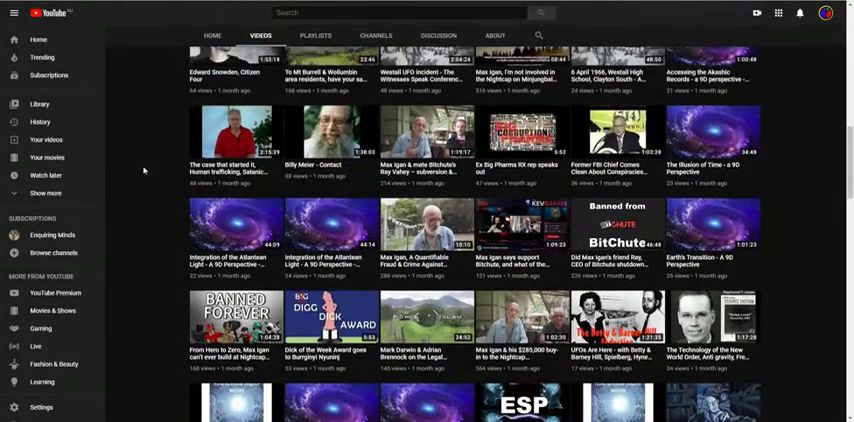
pyautogui.scroll(1, 143, 170)
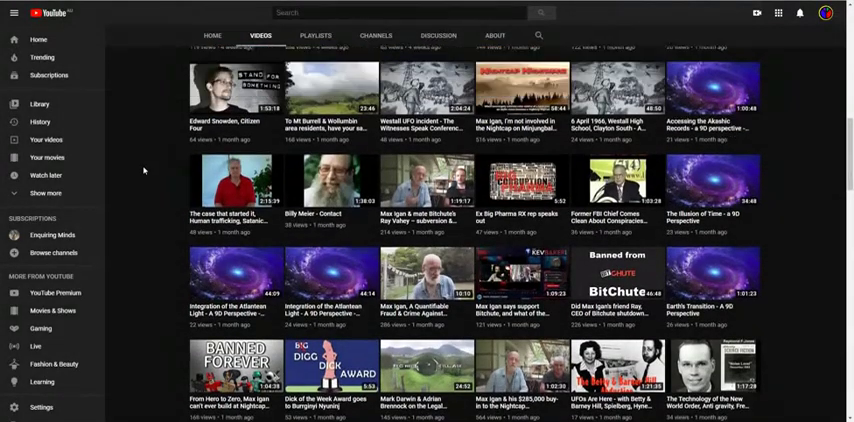
pyautogui.scroll(1, 143, 170)
pyautogui.scroll(1, 143, 170)
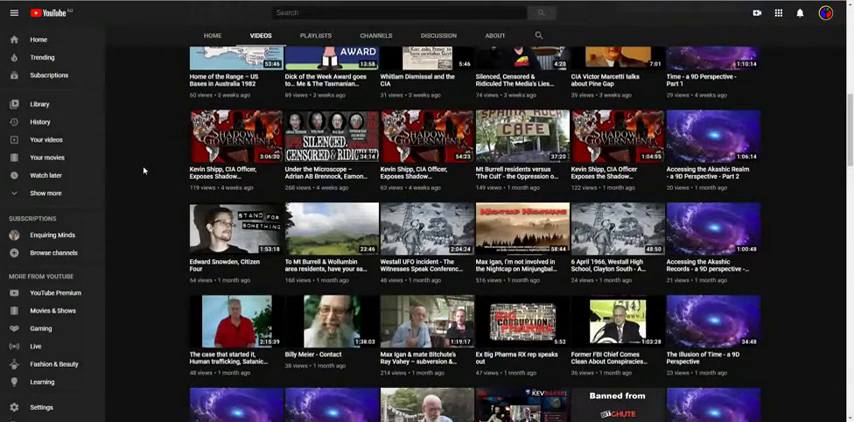
pyautogui.scroll(1, 143, 170)
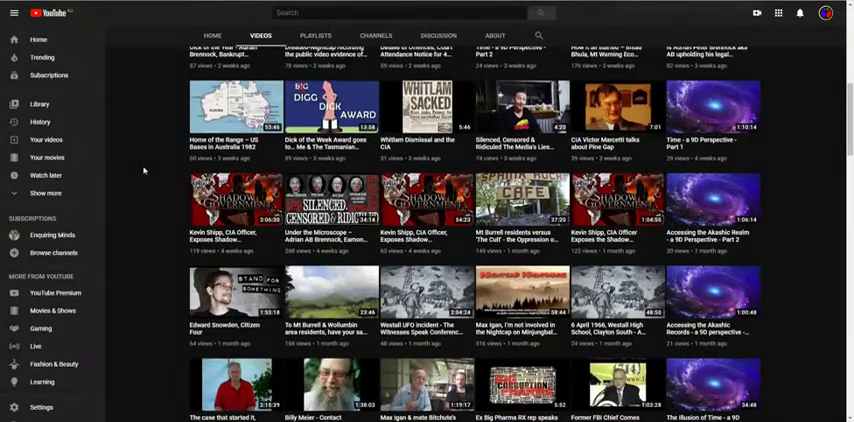
pyautogui.scroll(1, 143, 170)
pyautogui.scroll(1, 143, 170)
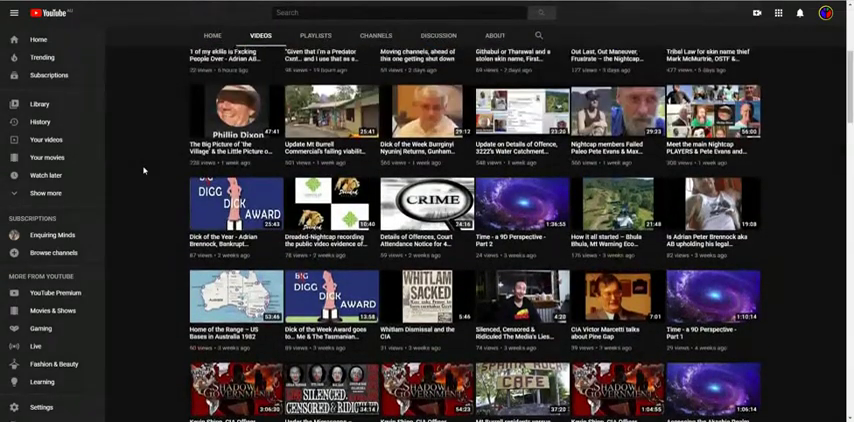
pyautogui.scroll(2, 143, 170)
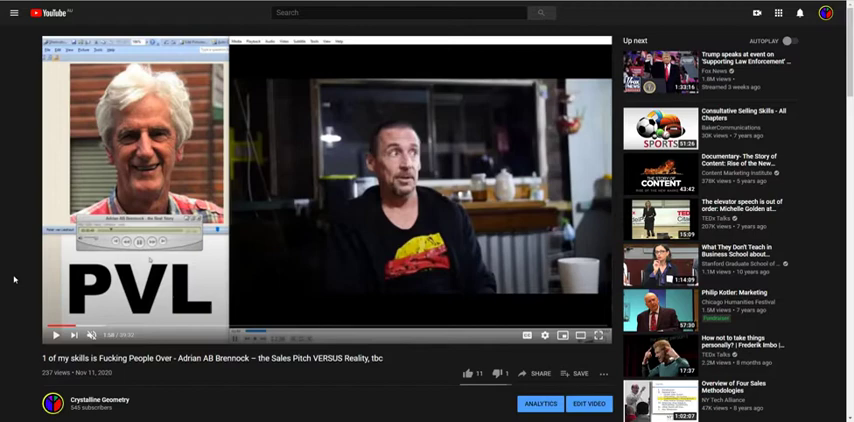
pyautogui.scroll(-1, 14, 279)
pyautogui.scroll(-2, 14, 279)
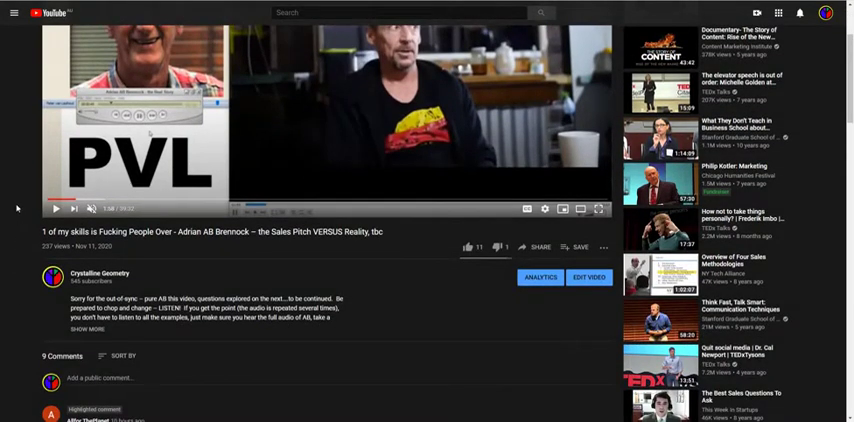
pyautogui.scroll(-1, 17, 208)
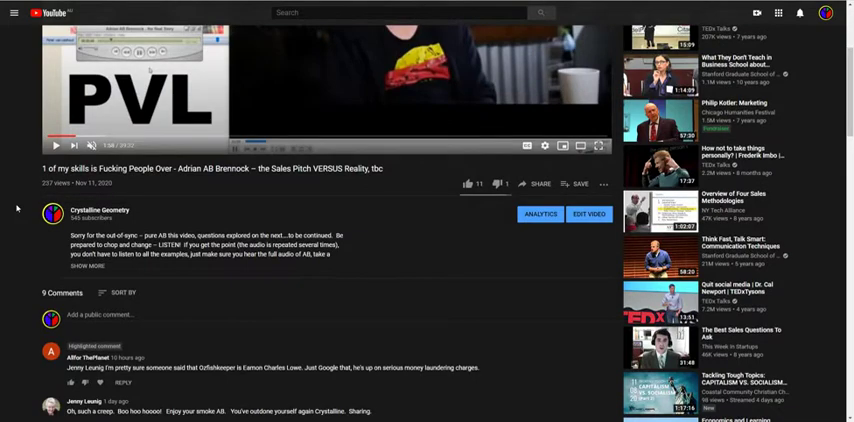
pyautogui.scroll(-1, 17, 208)
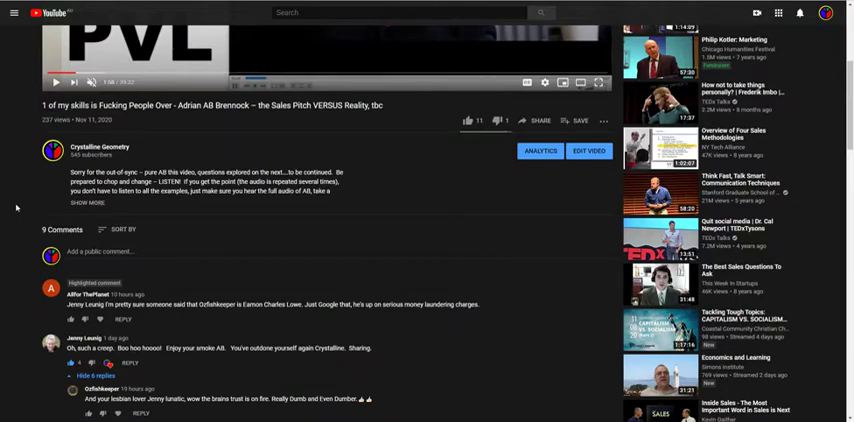
pyautogui.scroll(-2, 16, 207)
pyautogui.scroll(-1, 16, 207)
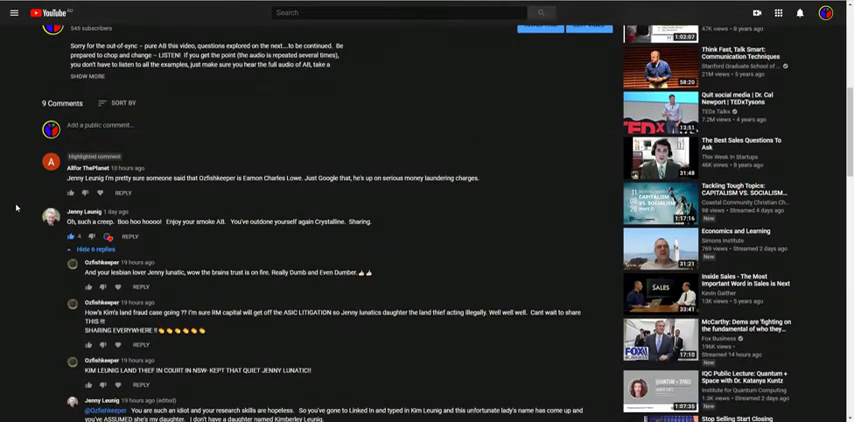
pyautogui.scroll(-2, 16, 207)
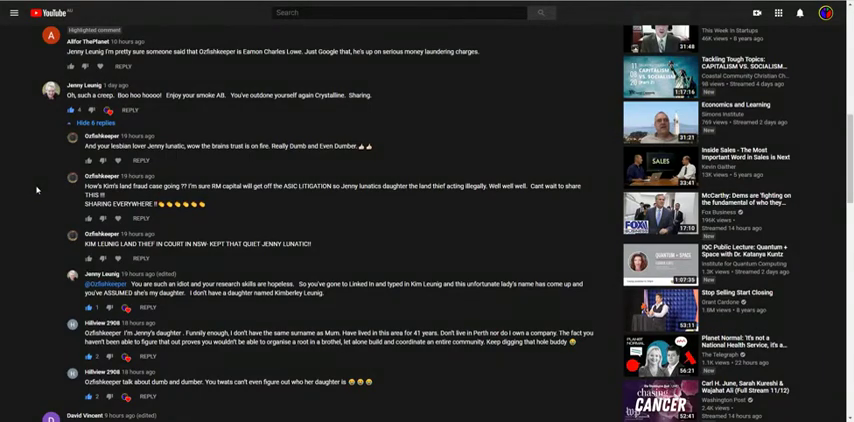
pyautogui.scroll(2, 37, 189)
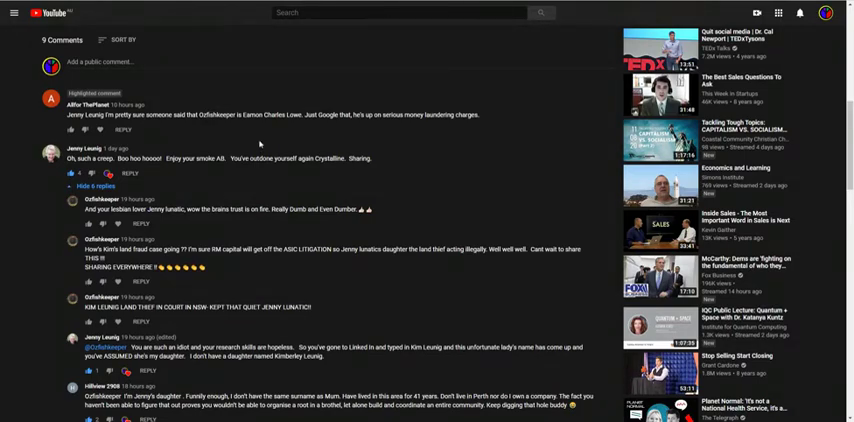
pyautogui.moveTo(300, 146)
pyautogui.scroll(-1, 297, 209)
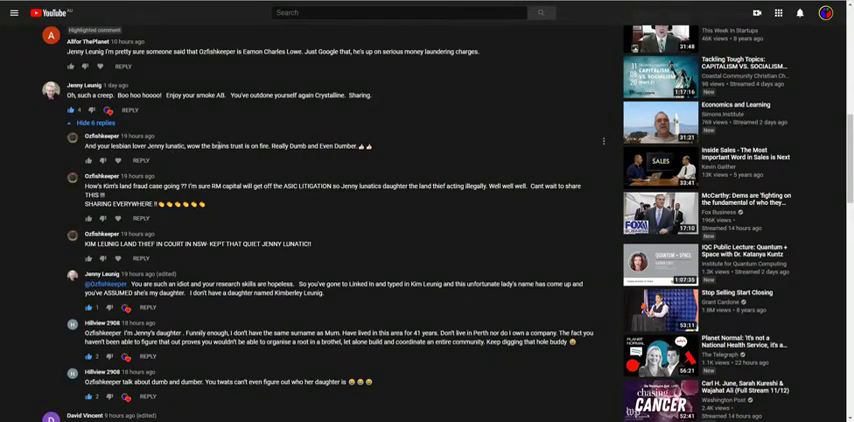
pyautogui.scroll(1, 147, 101)
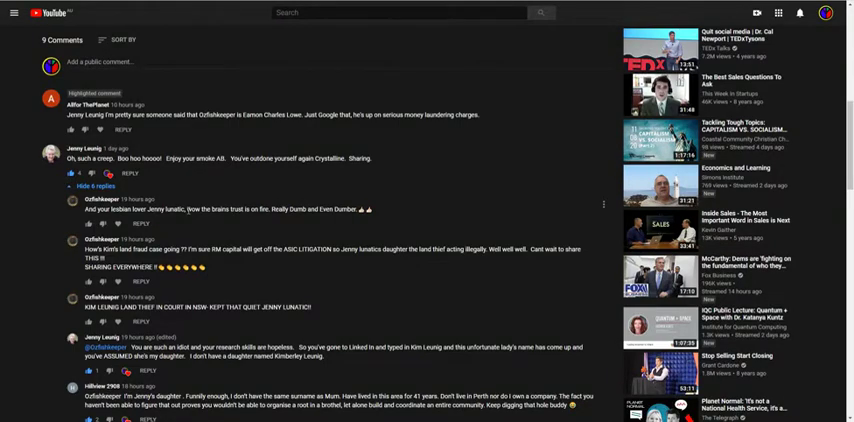
pyautogui.scroll(-1, 188, 210)
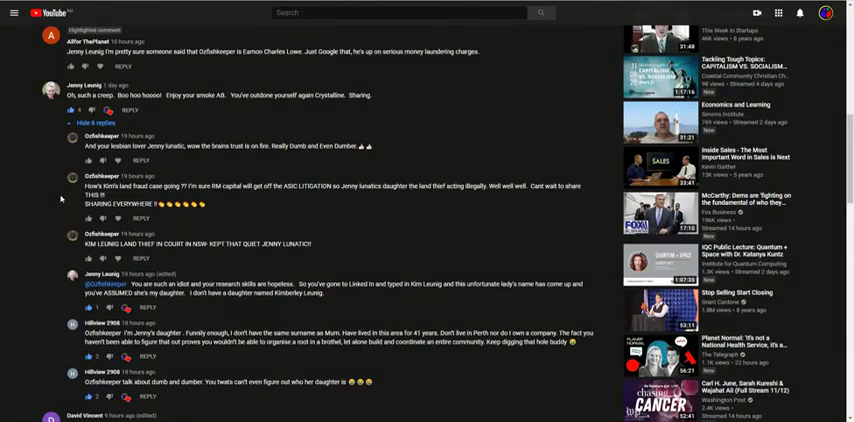
pyautogui.scroll(-1, 61, 199)
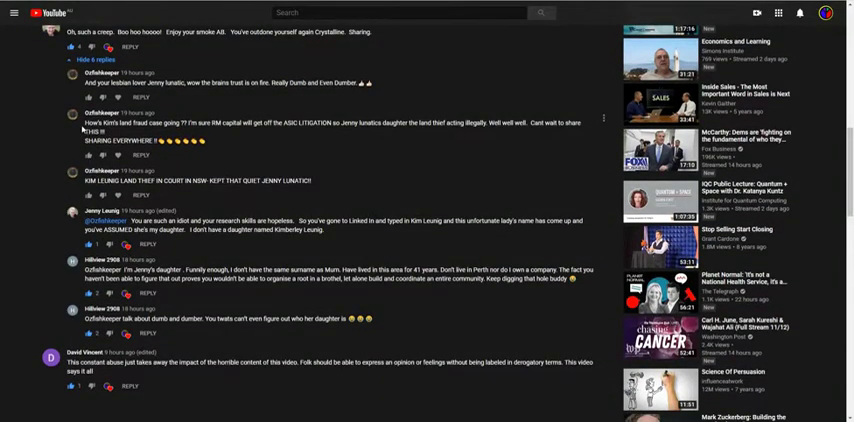
pyautogui.moveTo(226, 213)
pyautogui.scroll(1, 86, 128)
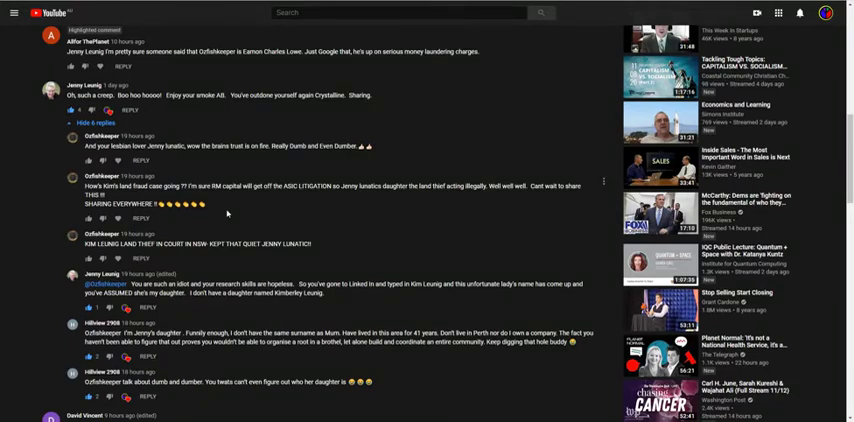
pyautogui.scroll(-3, 226, 211)
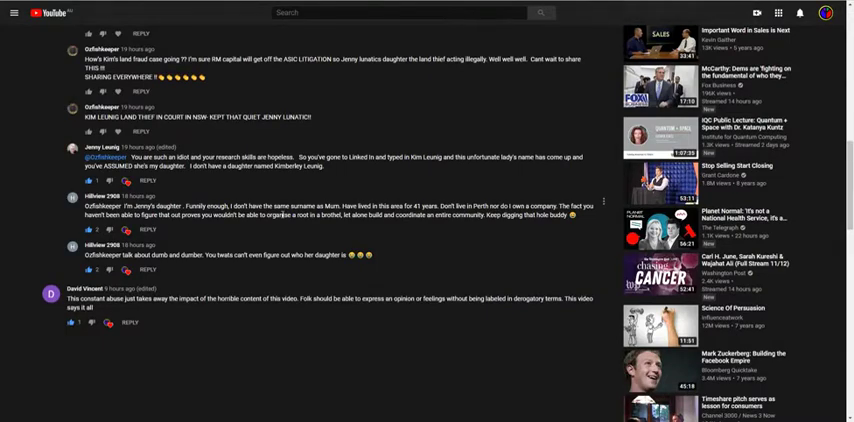
pyautogui.scroll(-1, 283, 214)
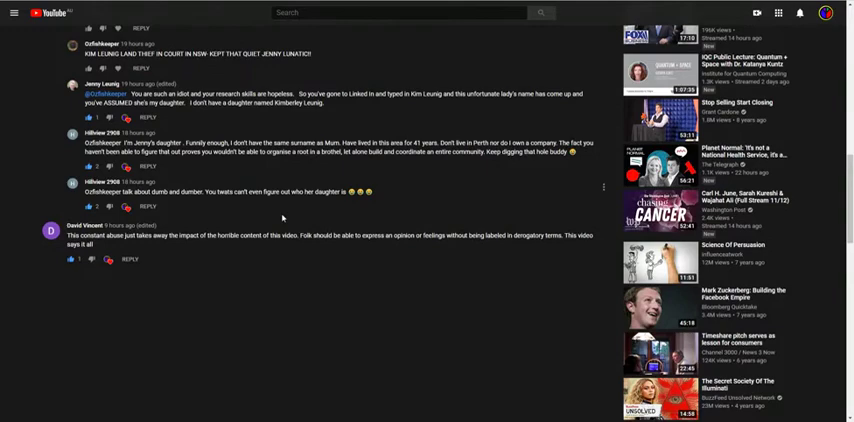